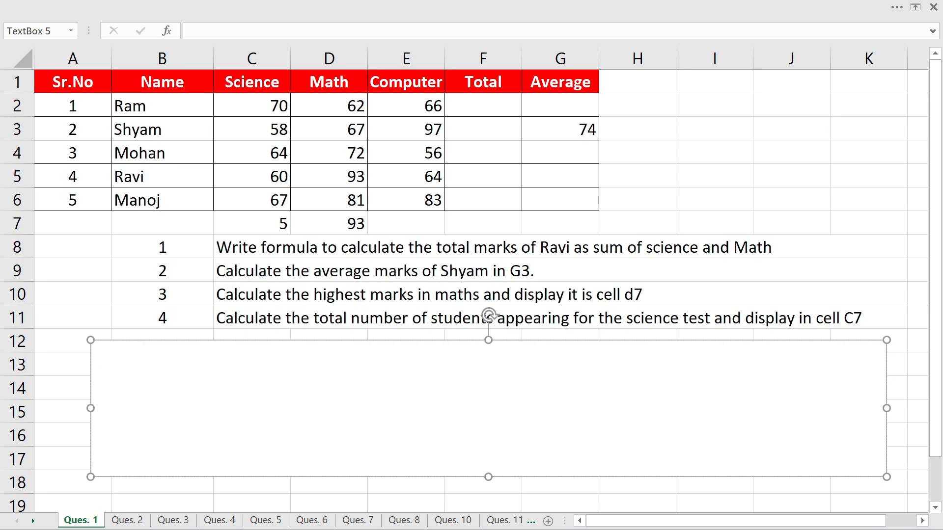
Write the heading "sol 1" and beneath it a line introducing the total science and math marks calculation for the row 5 student.
{"action": "type", "text": "sol 1       CA"}
{"action": "key", "text": "BackSpace"}
{"action": "type", "text": "acl"}
{"action": "key", "text": "BackSpace"}
{"action": "key", "text": "BackSpace"}
{"action": "type", "text": "lculation of "}
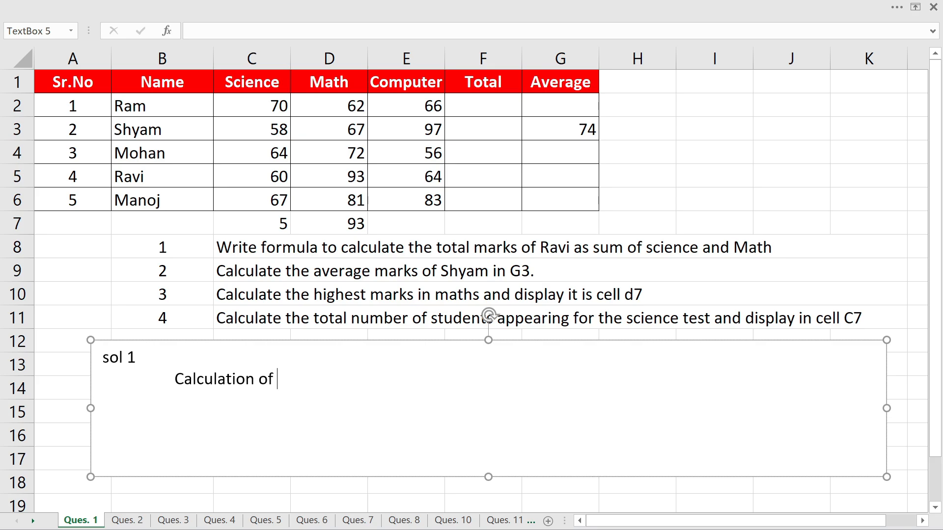
{"action": "type", "text": "total"}
{"action": "key", "text": "BackSpace"}
{"action": "type", "text": "al marks"}
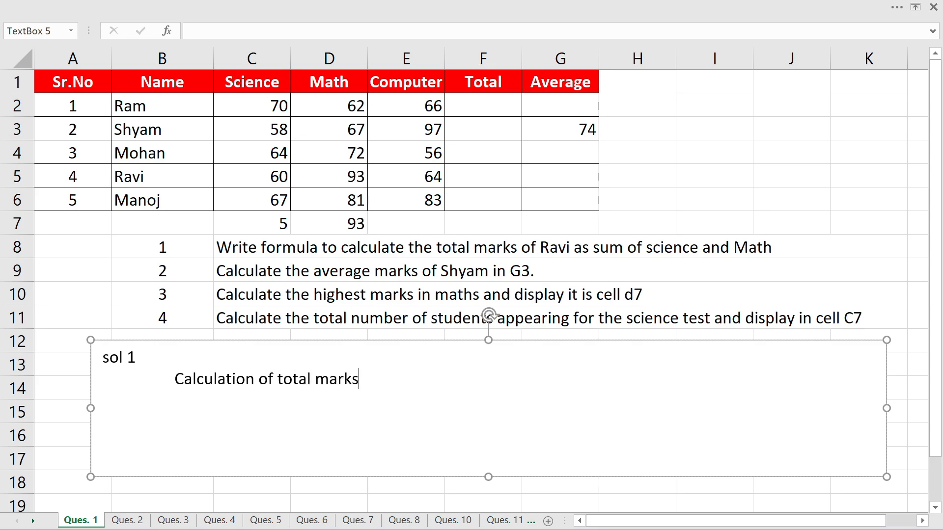
{"action": "type", "text": " of ravi in subj"}
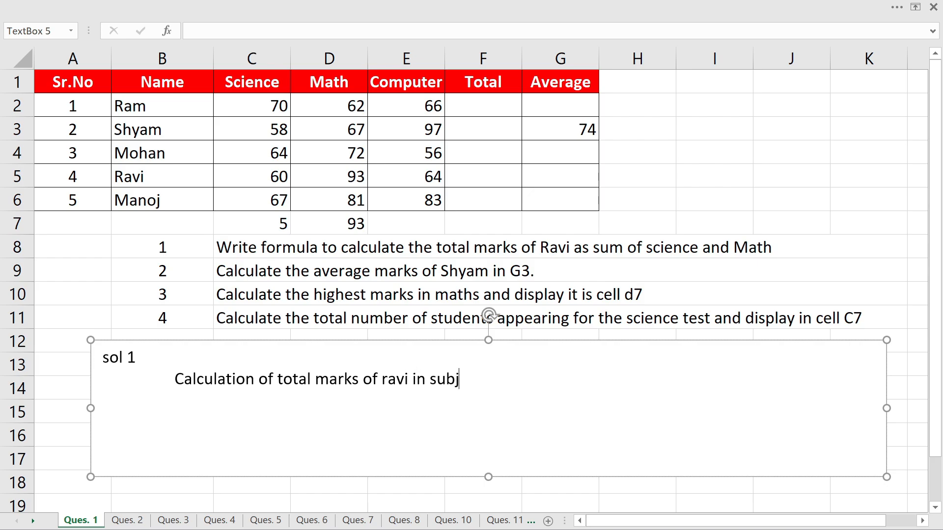
{"action": "type", "text": "ect of science an"}
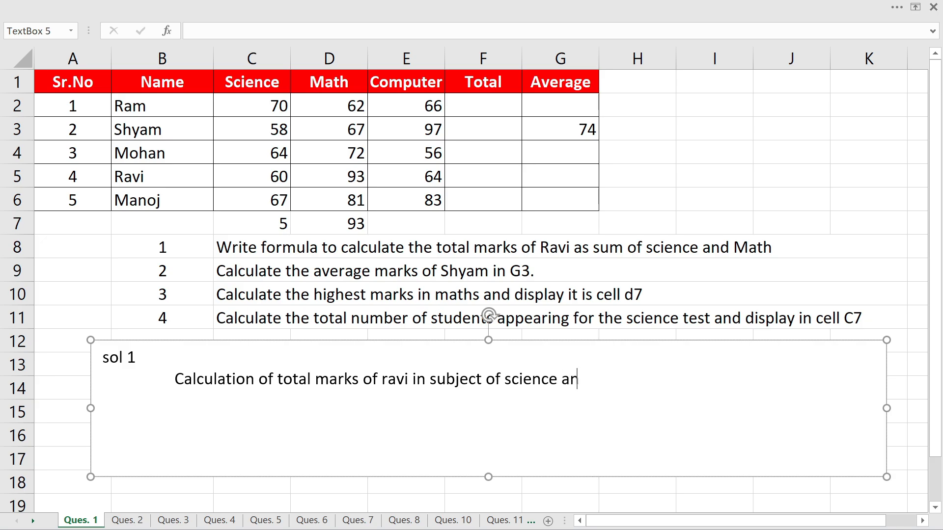
{"action": "type", "text": "d math is:-"}
Add the solution 1 formula line "=sum(c5:d5) than press enter" beneath its introduction.
{"action": "key", "text": "Return"}
{"action": "type", "text": "sum"}
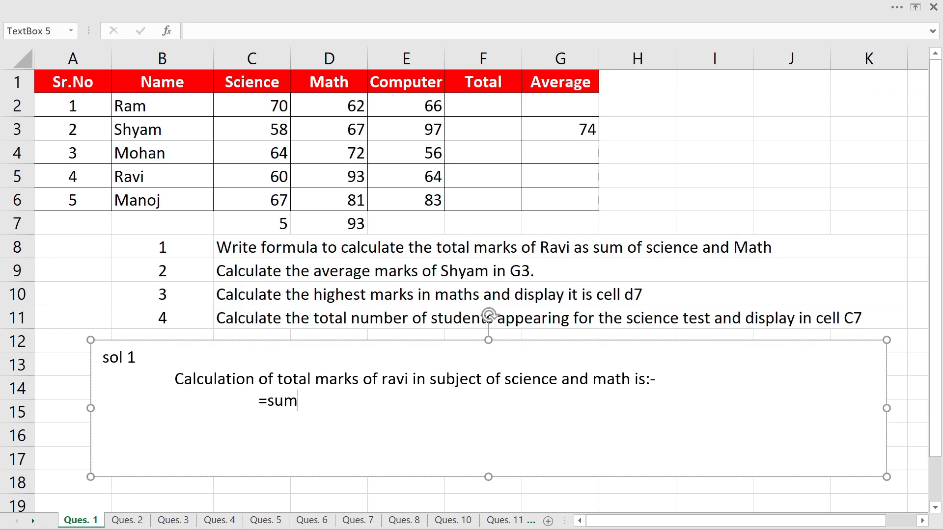
{"action": "type", "text": "("}
{"action": "type", "text": "c5:d5) than press"}
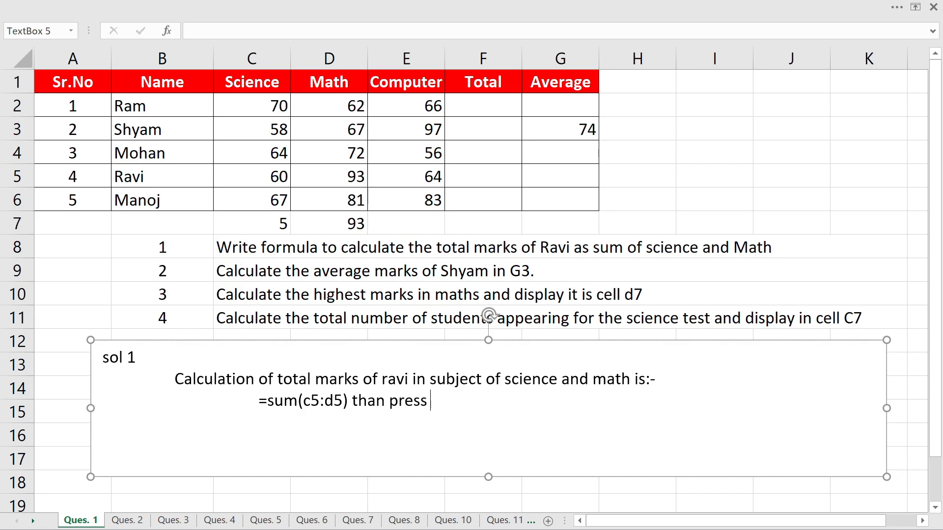
{"action": "type", "text": " enter"}
Write the heading "Sol 2" and beneath it a line introducing the average marks calculation for the row 3 student.
{"action": "type", "text": "Sol 2 \t"}
{"action": "type", "text": "Ca"}
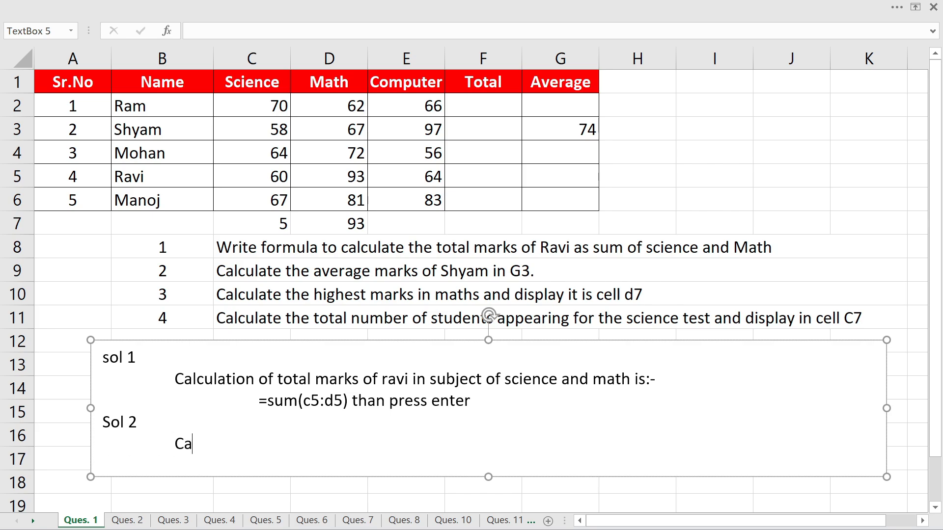
{"action": "type", "text": "lculation o f"}
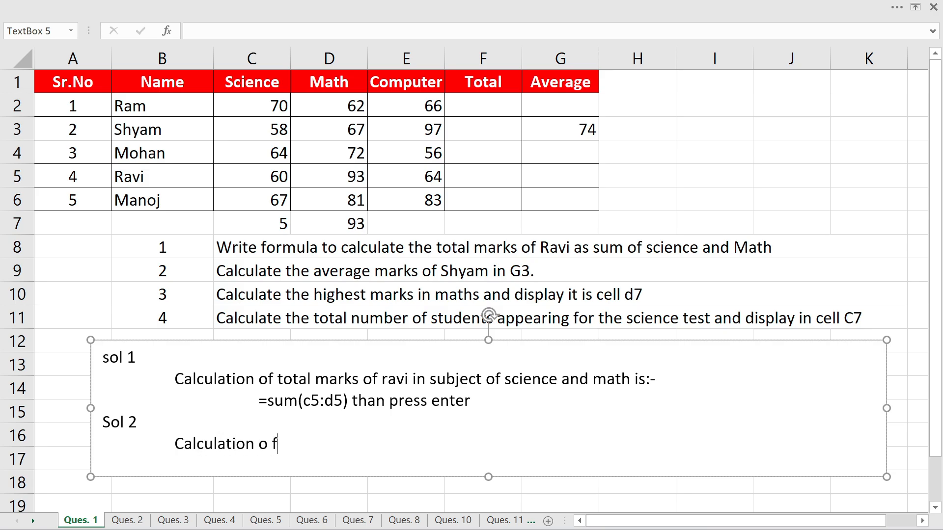
{"action": "key", "text": "BackSpace"}
{"action": "key", "text": "BackSpace"}
{"action": "type", "text": "f average"}
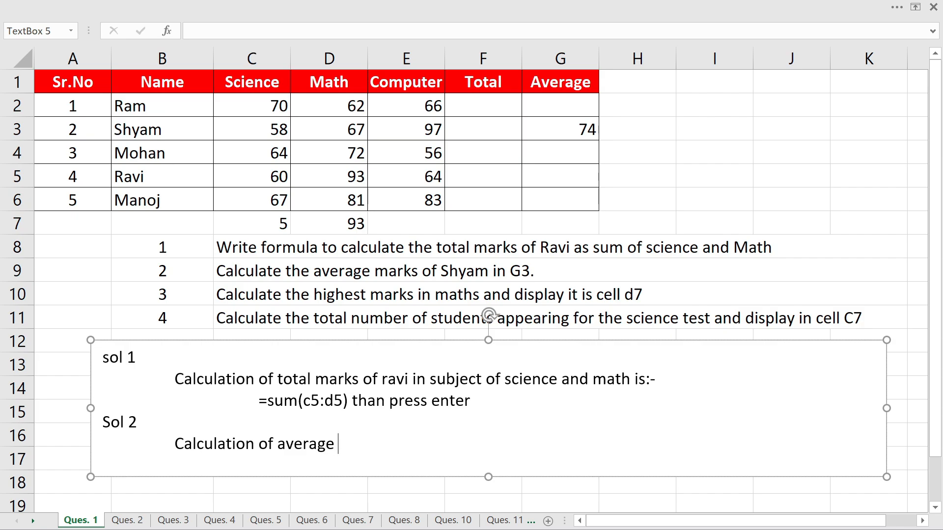
{"action": "type", "text": " marks o f"}
{"action": "key", "text": "BackSpace"}
{"action": "key", "text": "BackSpace"}
{"action": "type", "text": "f"}
{"action": "key", "text": "BackSpace"}
{"action": "key", "text": "BackSpace"}
{"action": "type", "text": "f"}
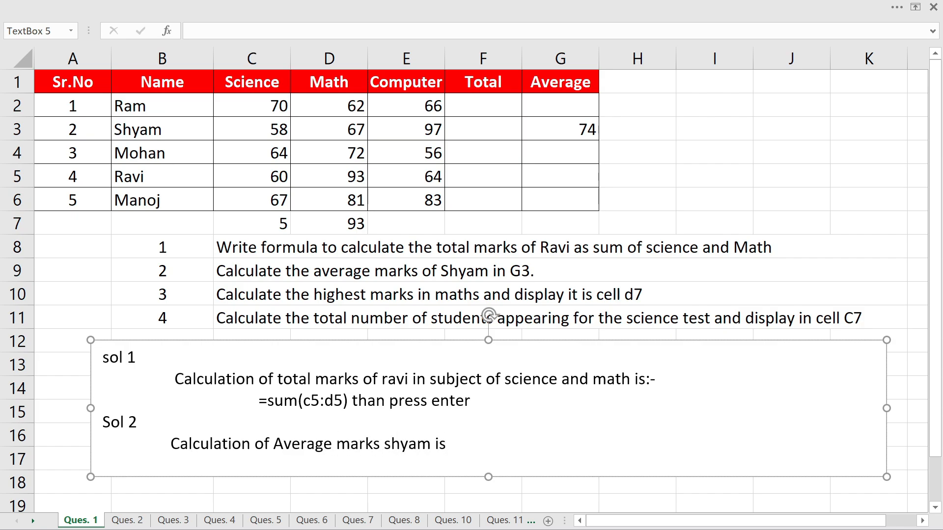
{"action": "type", "text": "-"}
Add the line "Go to cell G3" under solution 2 and extend the text box downward to make room.
{"action": "type", "text": "Go  to c"}
{"action": "type", "text": "ell G3"}
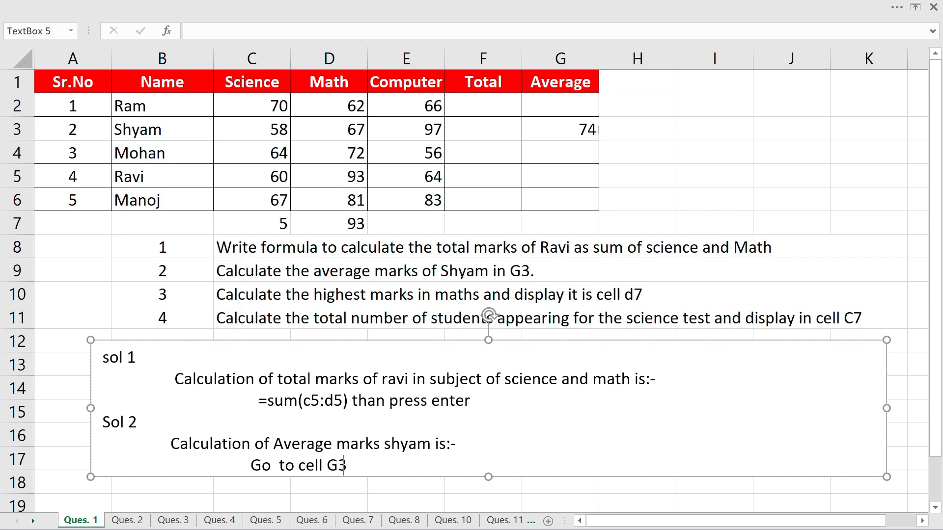
{"action": "key", "text": "Return"}
{"action": "left_click_drag", "start_coordinate": [488, 477], "coordinate": [495, 492]}
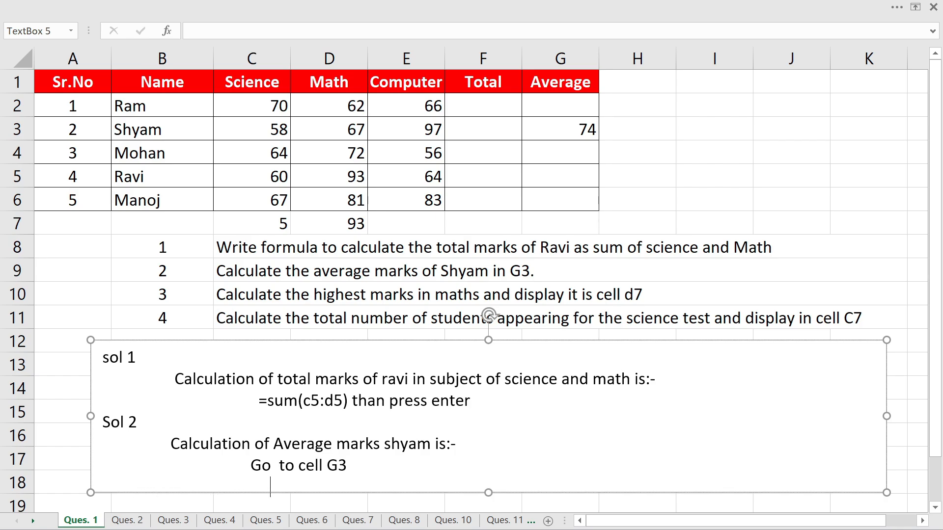
Check the row 3 marks range and write the solution 2 formula line "=average(c3:e3) than press enter".
{"action": "type", "text": "=Ave"}
{"action": "key", "text": "BackSpace"}
{"action": "key", "text": "BackSpace"}
{"action": "key", "text": "BackSpace"}
{"action": "type", "text": "average("}
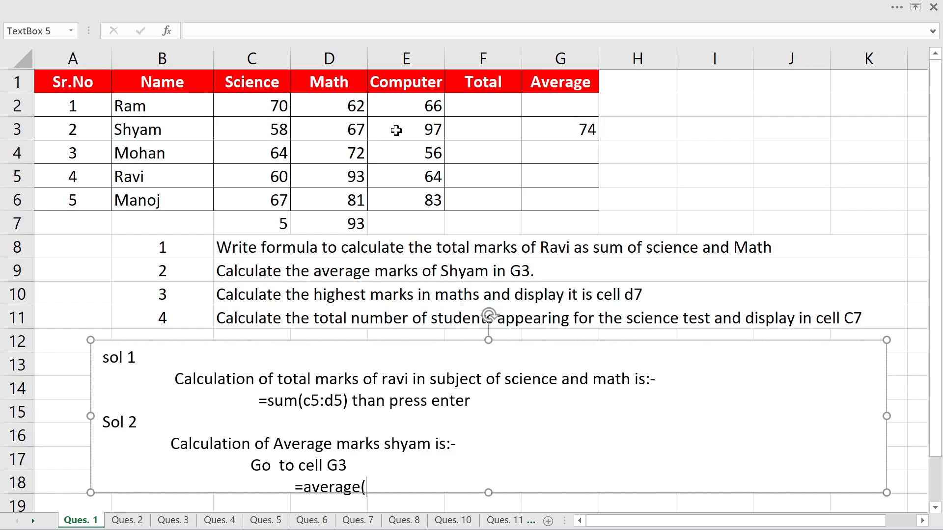
{"action": "left_click", "coordinate": [266, 129]}
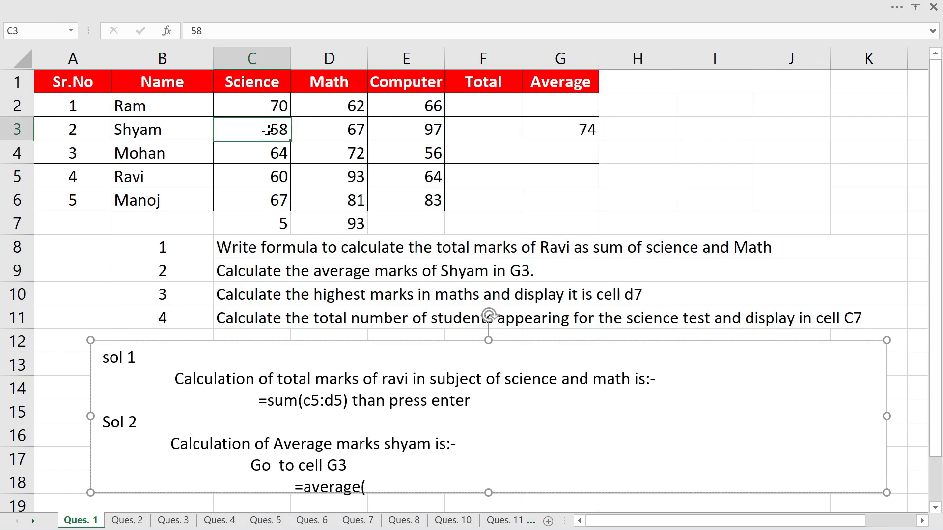
{"action": "left_click_drag", "start_coordinate": [270, 129], "coordinate": [421, 124]}
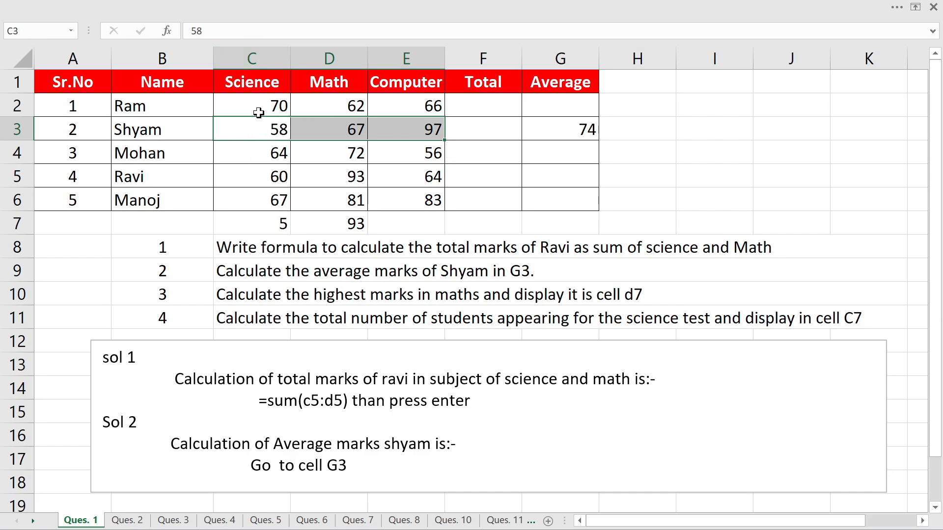
{"action": "left_click", "coordinate": [264, 126]}
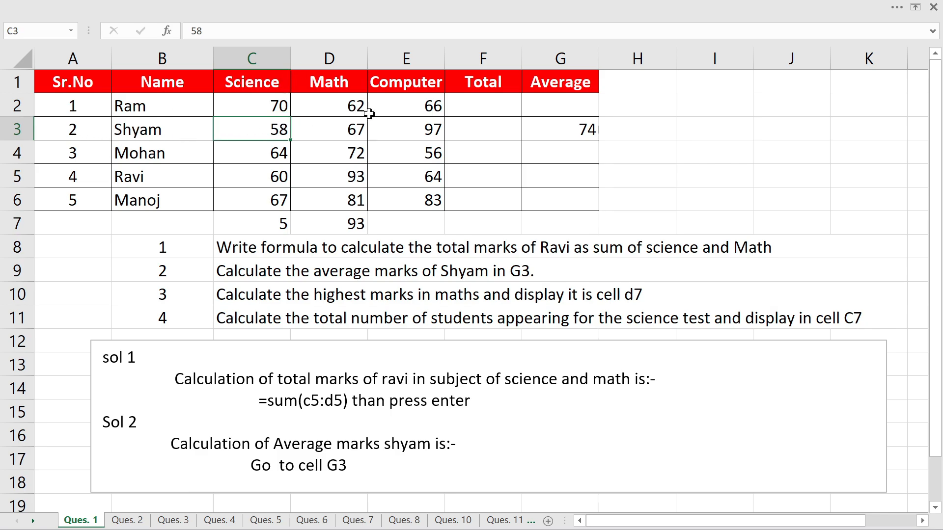
{"action": "left_click", "coordinate": [407, 129]}
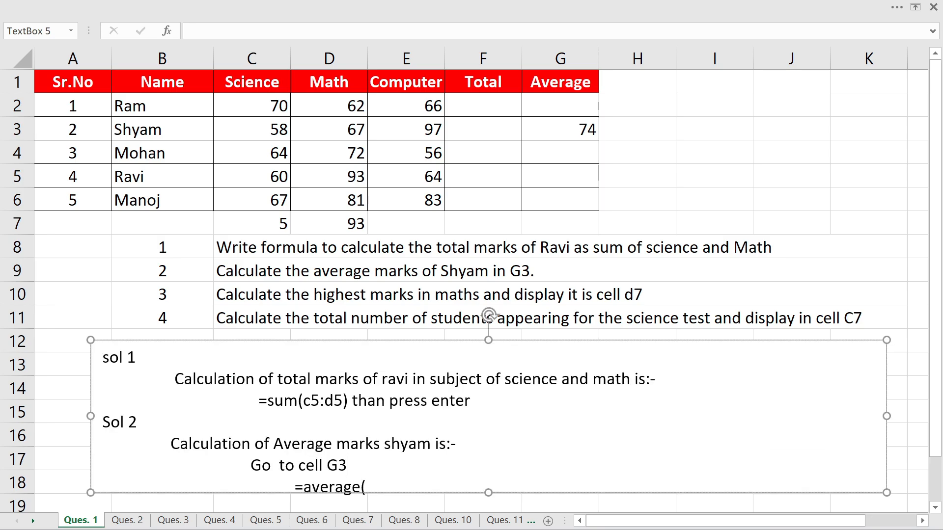
{"action": "type", "text": "c3:e3)"}
{"action": "scroll", "coordinate": [471, 280], "scroll_direction": "down", "scroll_amount": 1, "text": "ctrl"}
{"action": "type", "text": "than press "}
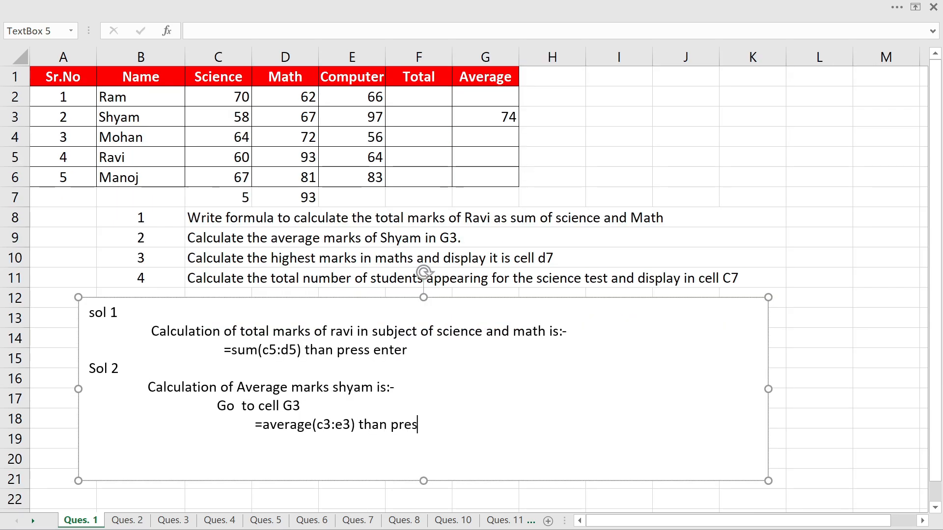
{"action": "type", "text": "enter"}
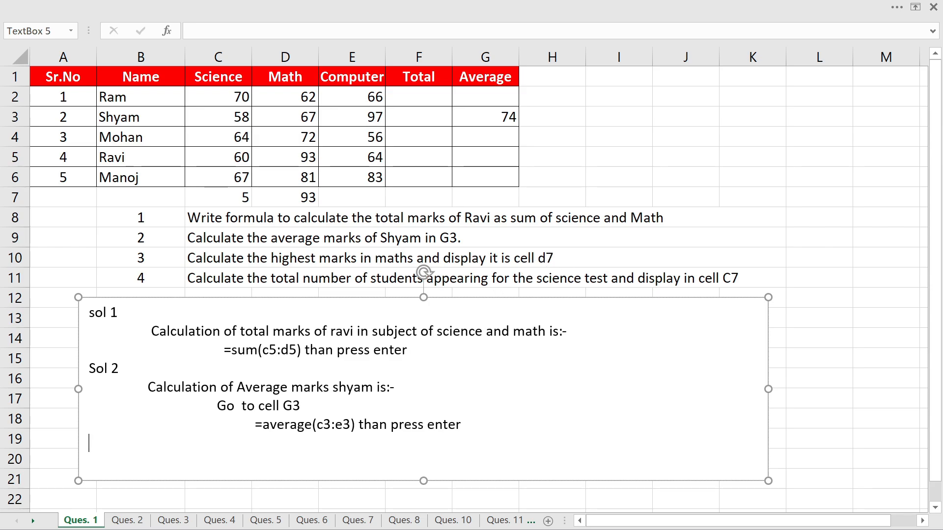
Write the heading "Sol 3" with the line "Calculation of hightest marks in math is:-" beneath it.
{"action": "type", "text": "Sol 3"}
{"action": "key", "text": "Return"}
{"action": "type", "text": "C"}
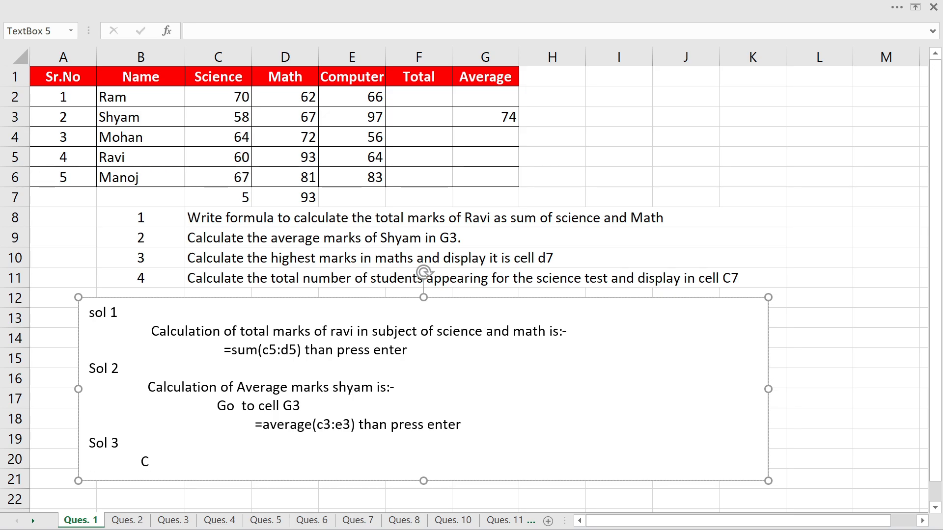
{"action": "type", "text": "alcula"}
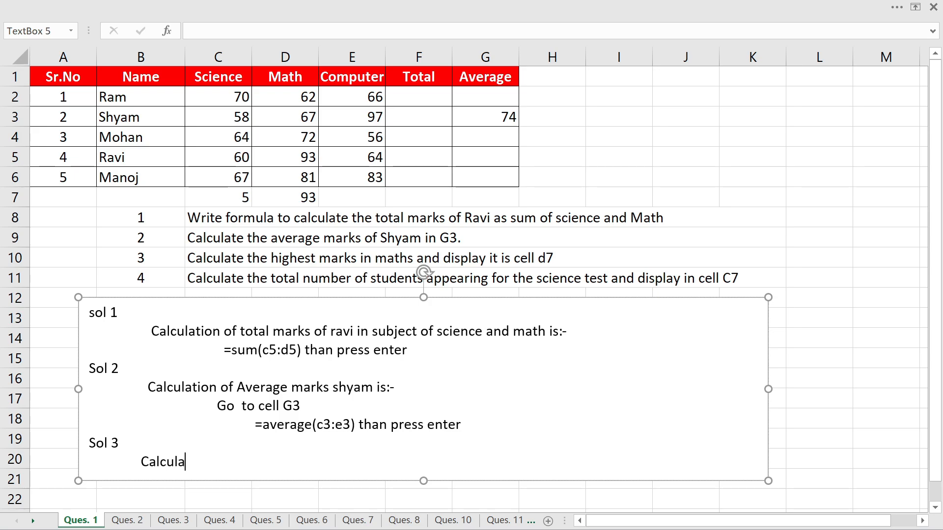
{"action": "type", "text": "tion of hight"}
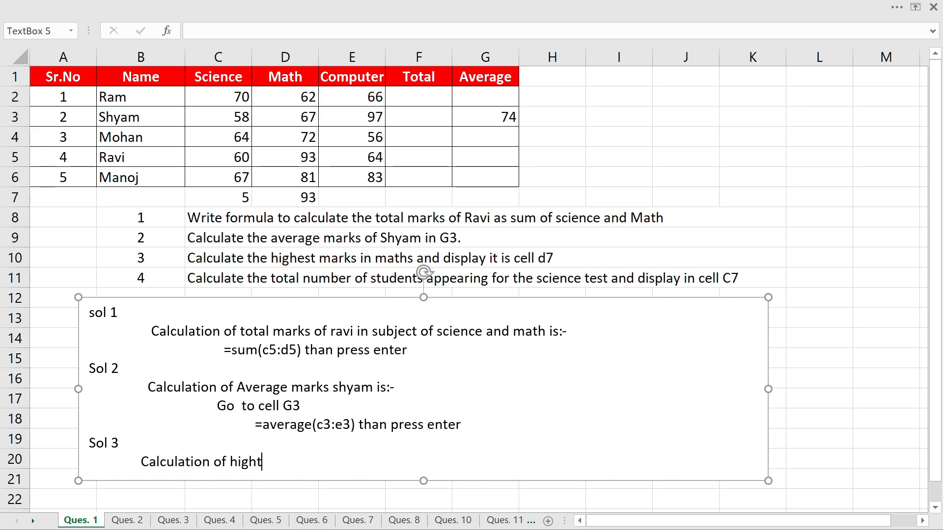
{"action": "type", "text": "est marks in ma"}
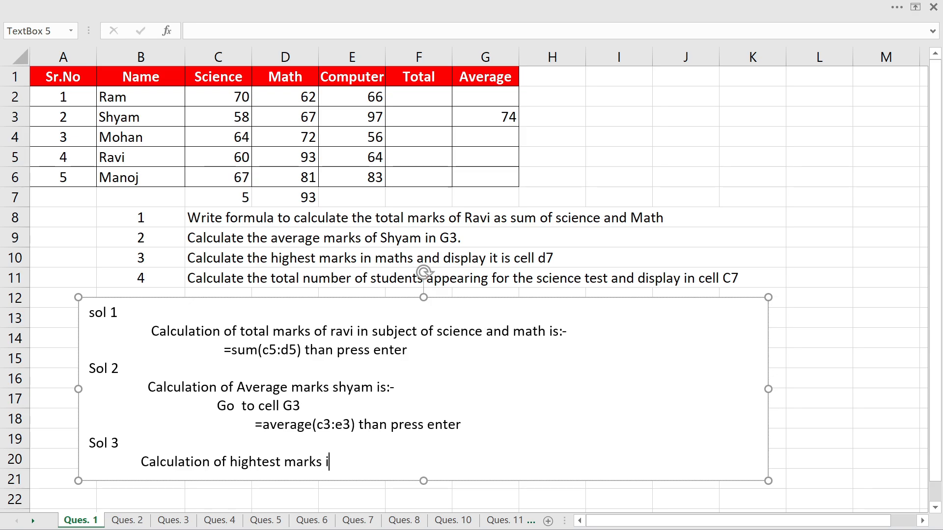
{"action": "type", "text": "th is:-"}
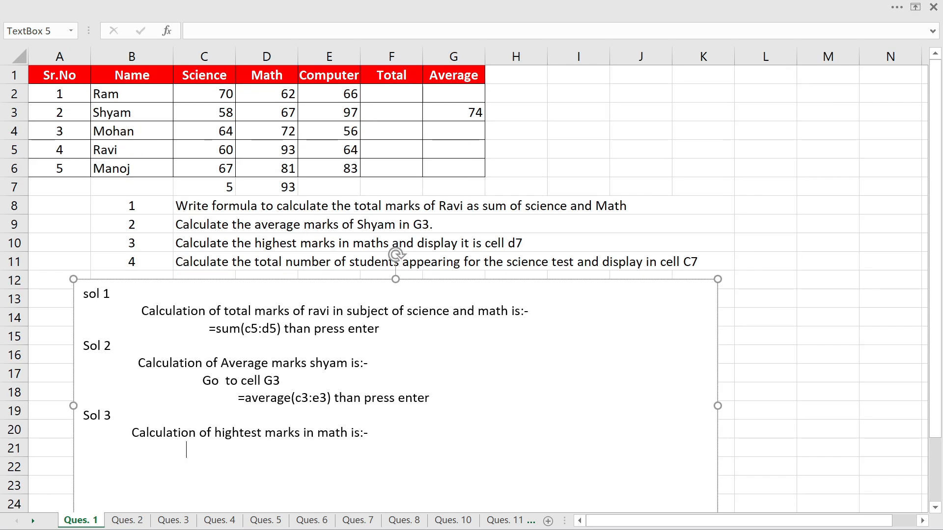
Add the solution 3 lines "Go to cell d7" and "=max(d2:d6) than press enter".
{"action": "type", "text": "Go to cell d7"}
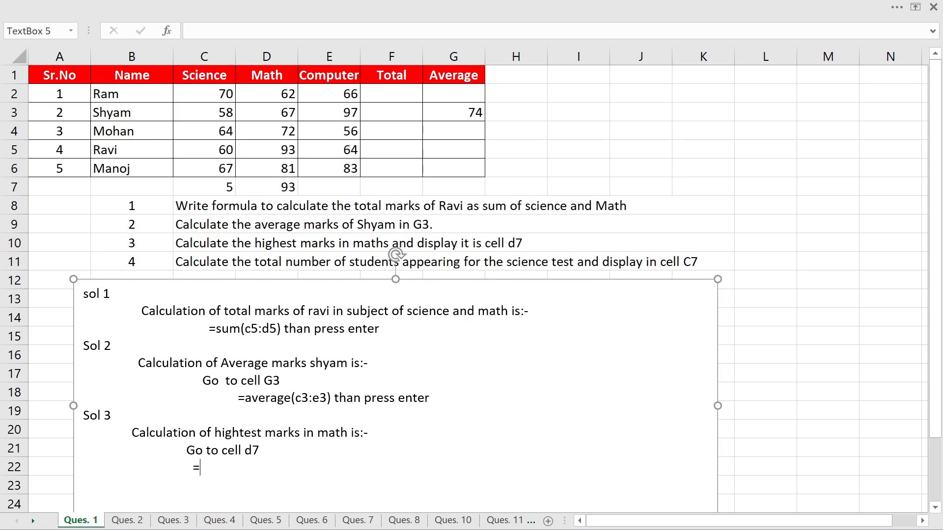
{"action": "type", "text": "max("}
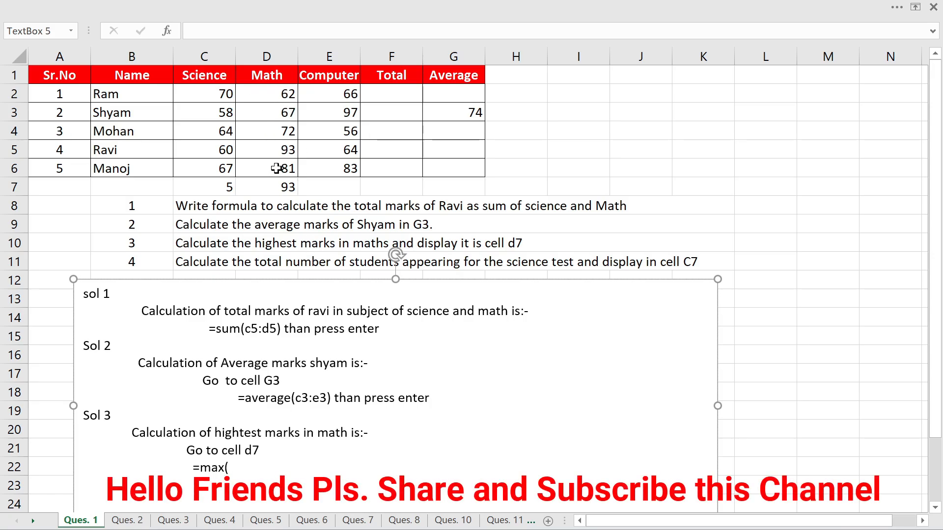
{"action": "type", "text": "d2:d6)"}
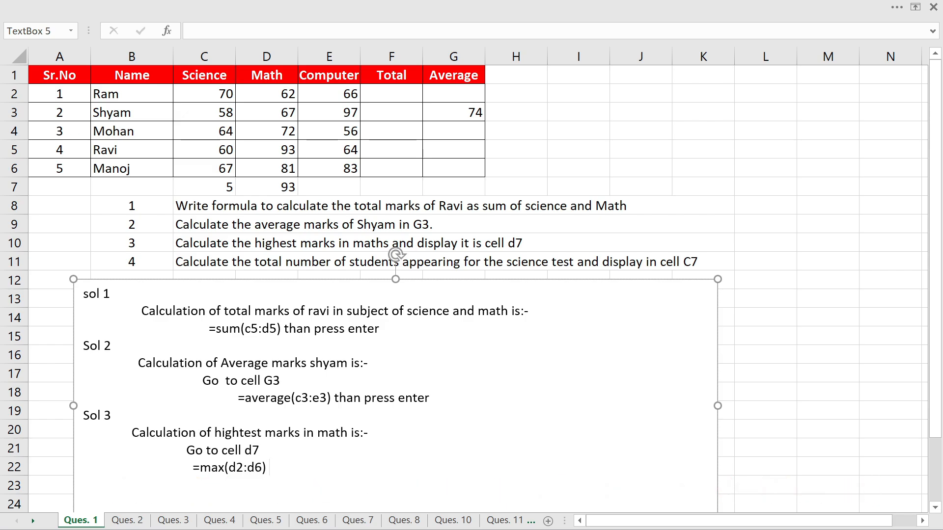
{"action": "type", "text": " than press ente"}
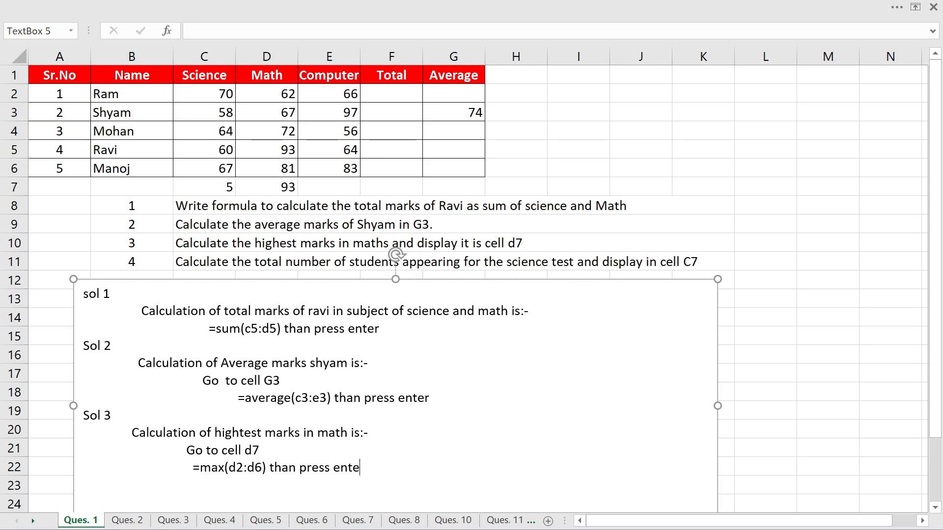
{"action": "type", "text": "r"}
{"action": "key", "text": "Return"}
Review question 4 in cell C11 and add the heading "Sol 4" to the text box.
{"action": "left_click", "coordinate": [192, 262]}
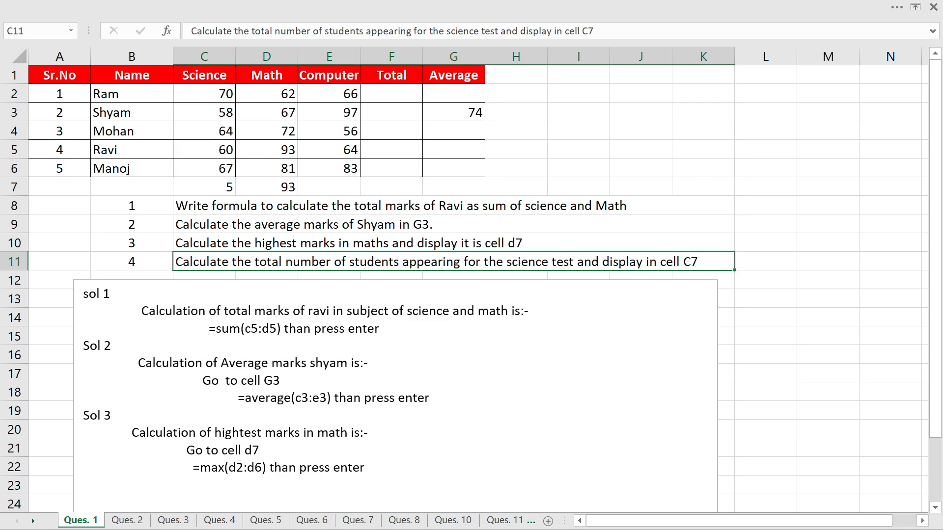
{"action": "left_click", "coordinate": [710, 271]}
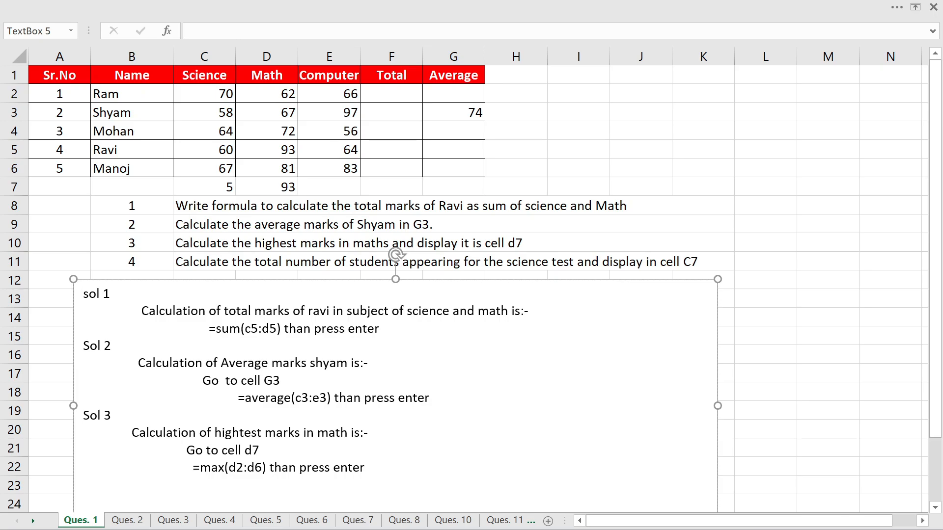
{"action": "type", "text": "Sol 4"}
{"action": "key", "text": "Return"}
Write the line "Calculation of total numbers of students which is present in science test :-" under the fourth solution heading.
{"action": "type", "text": "Calculation"}
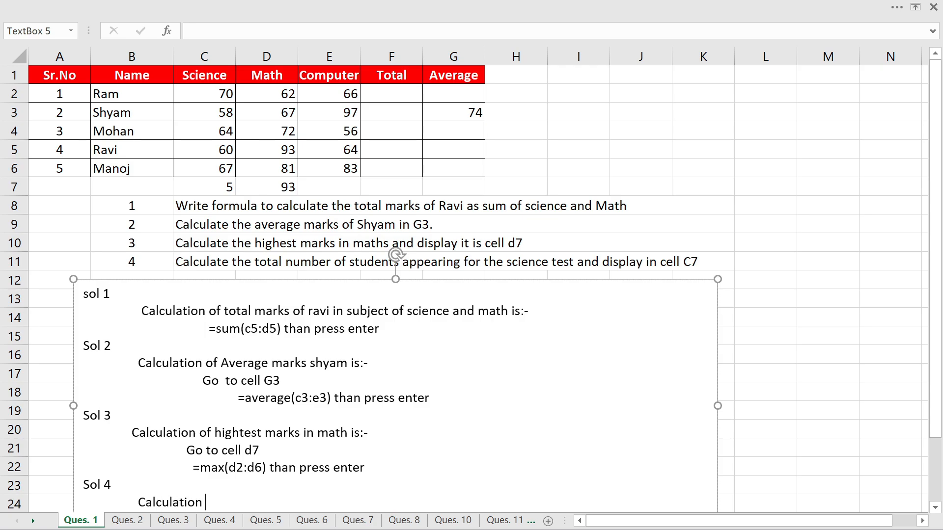
{"action": "type", "text": " of total number "}
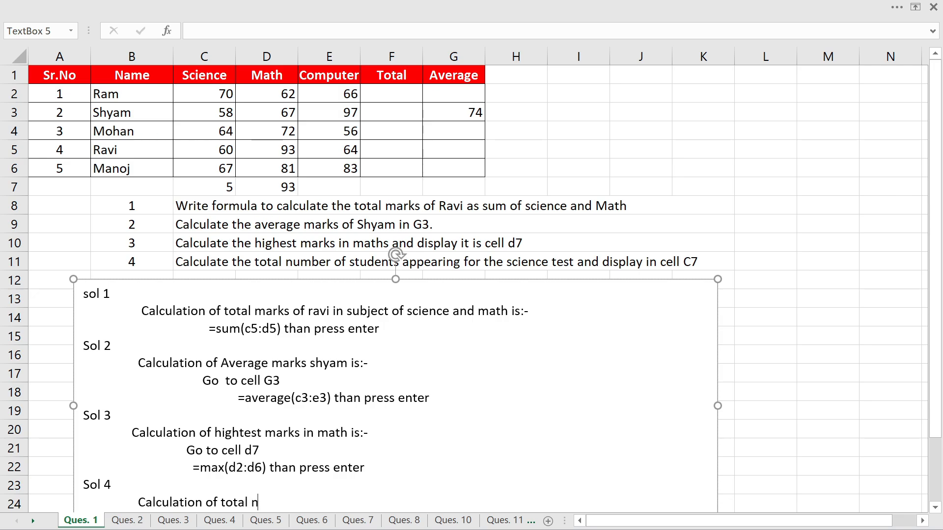
{"action": "type", "text": "sof"}
{"action": "key", "text": "BackSpace"}
{"action": "key", "text": "BackSpace"}
{"action": "type", "text": "so"}
{"action": "key", "text": "BackSpace"}
{"action": "key", "text": "BackSpace"}
{"action": "type", "text": "of stude"}
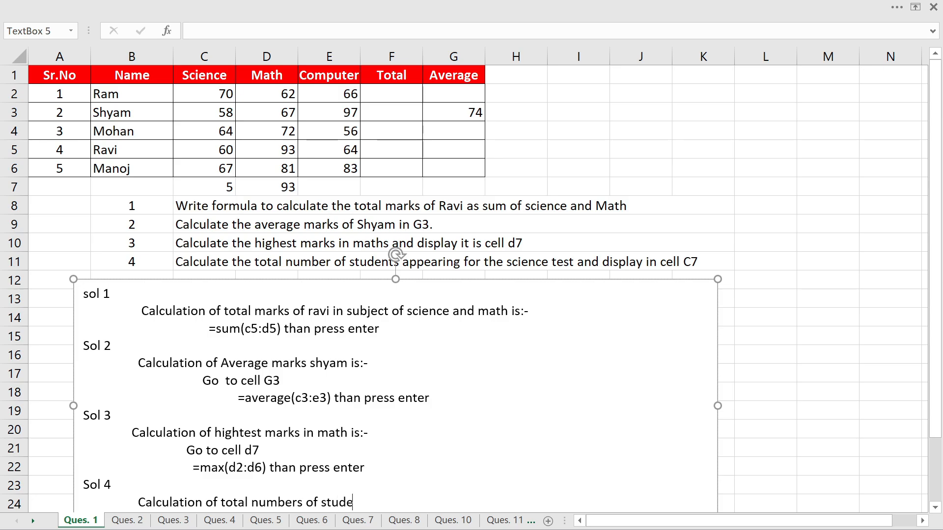
{"action": "type", "text": "nts which is presenn"}
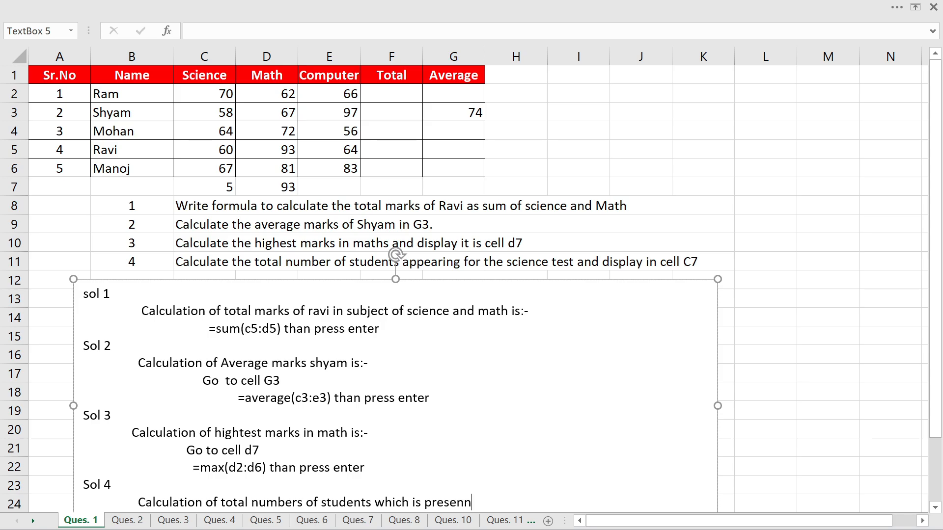
{"action": "key", "text": "BackSpace"}
{"action": "type", "text": "t is"}
{"action": "key", "text": "BackSpace"}
{"action": "type", "text": "n science test:"}
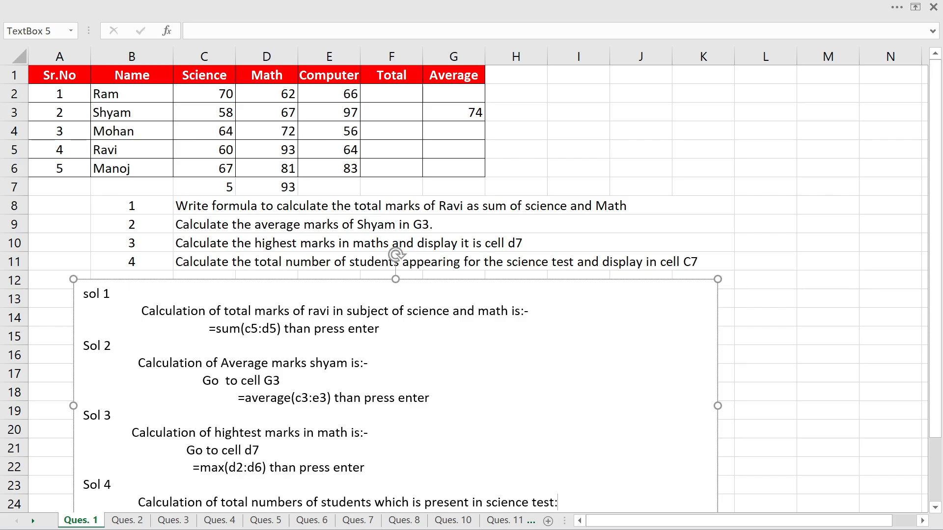
{"action": "key", "text": "BackSpace"}
{"action": "type", "text": ":"}
{"action": "type", "text": "-"}
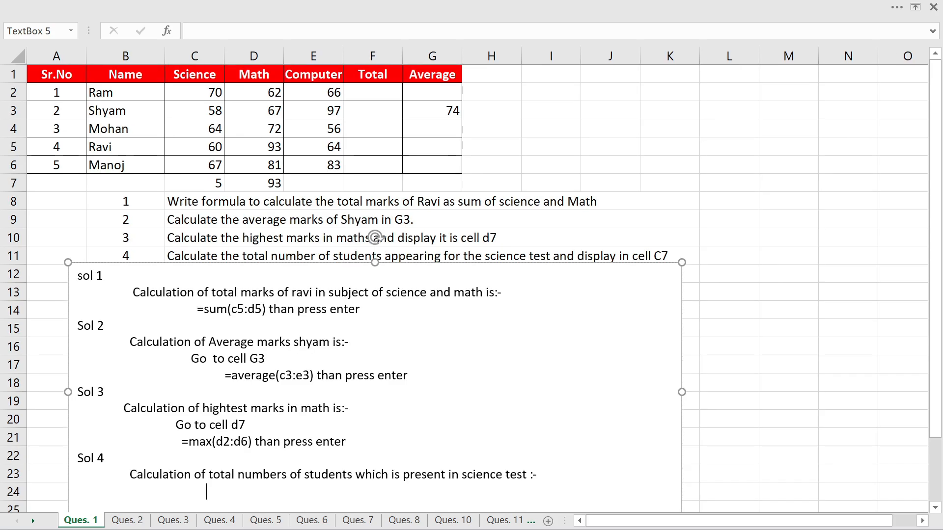
Add the solution 4 lines "Go to cell c7" and "=count(c2:c6) than press enter".
{"action": "type", "text": "Go to "}
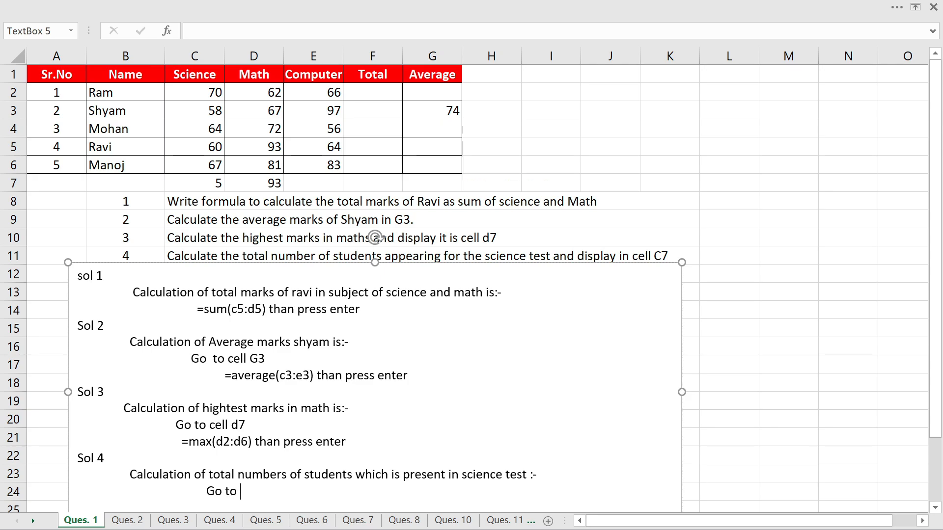
{"action": "type", "text": "cell c7"}
{"action": "type", "text": "="}
{"action": "type", "text": "count("}
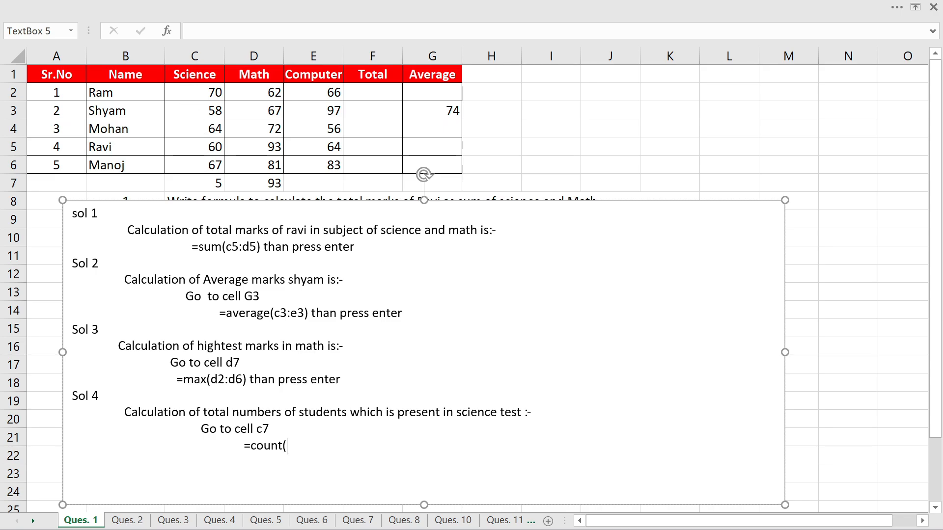
{"action": "type", "text": "c2:c6"}
{"action": "type", "text": ") than press"}
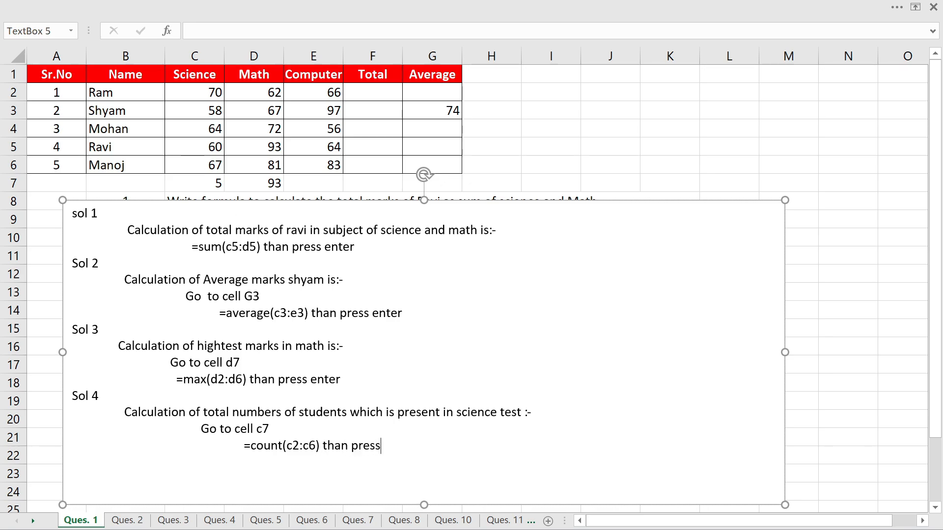
{"action": "type", "text": " enter"}
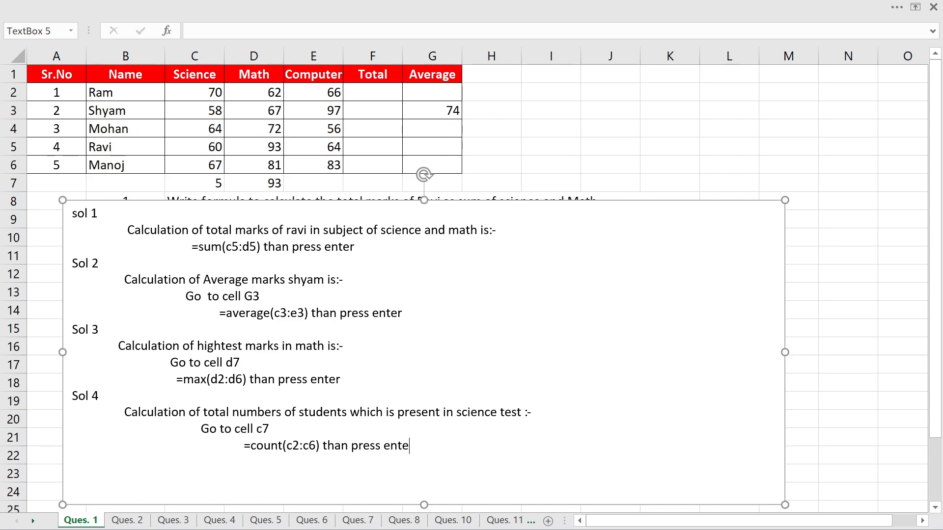